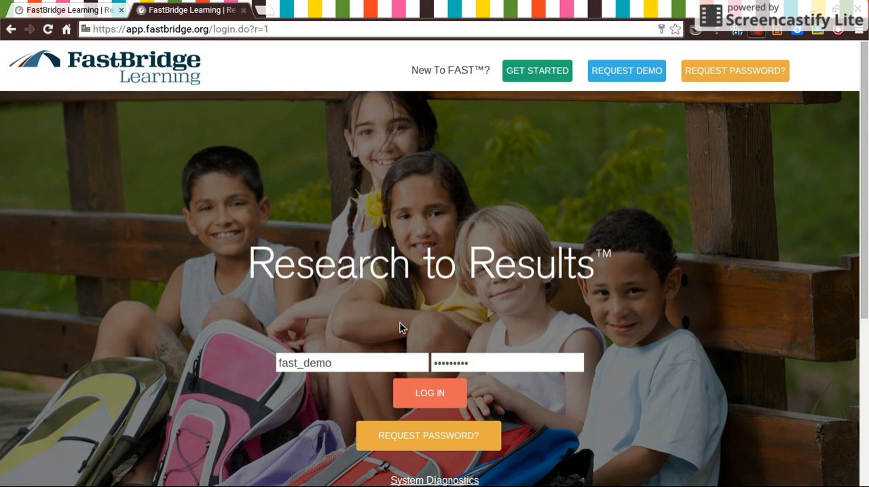
# Step: Log in with the prefilled demo account and switch to the grade THREE teacher view at FAST Elementary - West
pyautogui.click(411, 394)
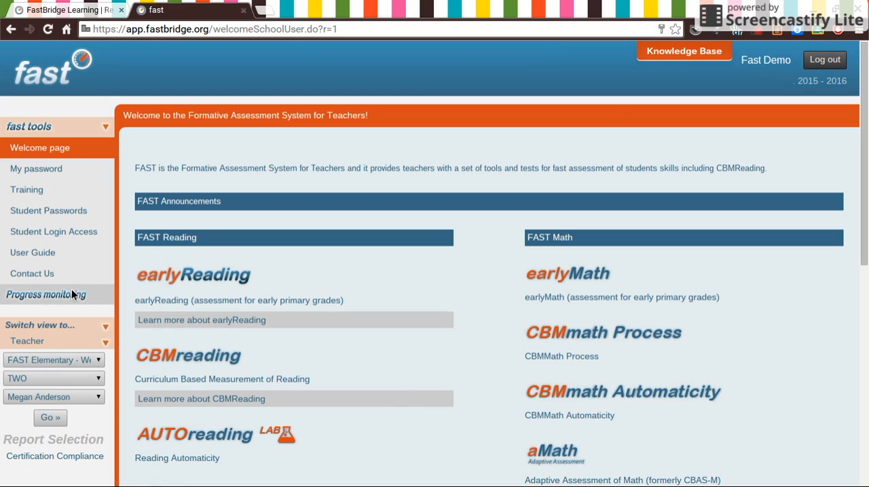
pyautogui.click(71, 271)
pyautogui.click(48, 418)
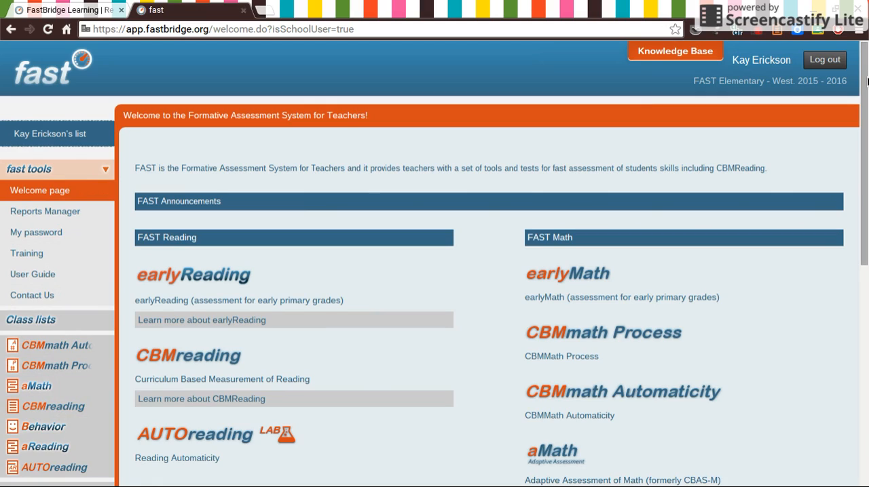
# Step: Open the page for creating a progress monitoring group
pyautogui.moveTo(864, 83); pyautogui.dragTo(864, 140)
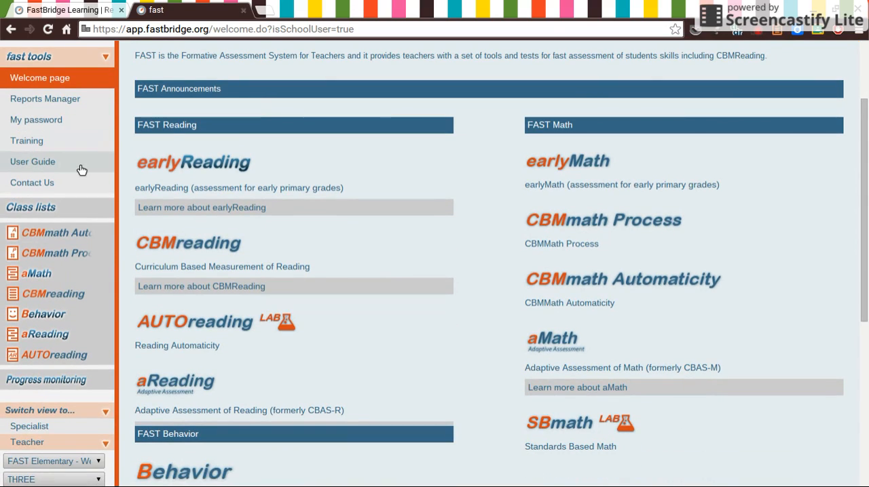
pyautogui.click(41, 381)
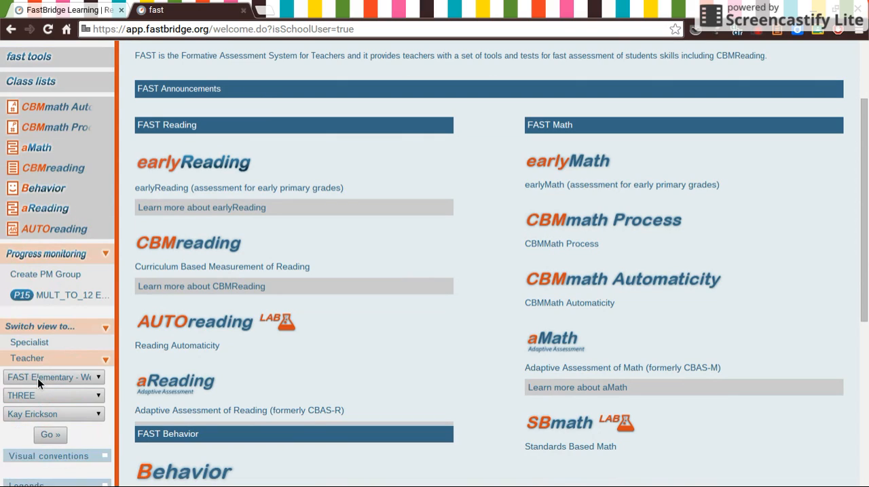
pyautogui.click(55, 273)
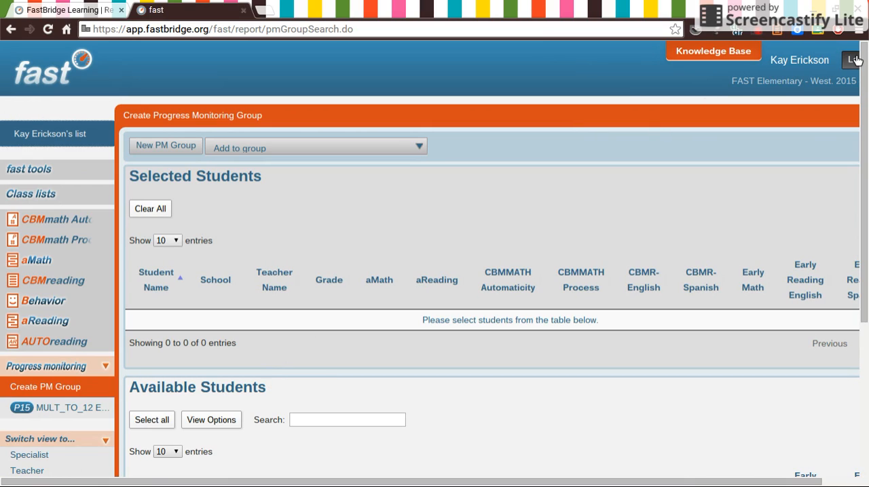
# Step: Select both available grade THREE students and start a new PM group with them
pyautogui.moveTo(865, 59); pyautogui.dragTo(867, 186)
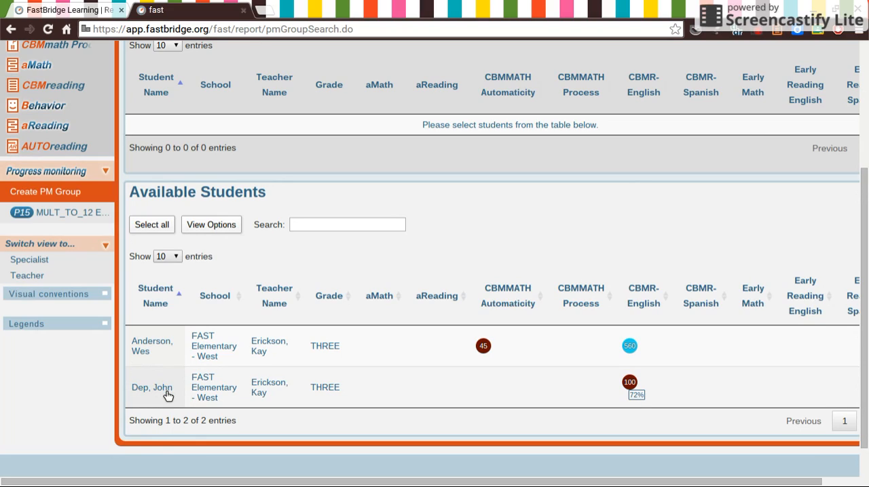
pyautogui.click(142, 345)
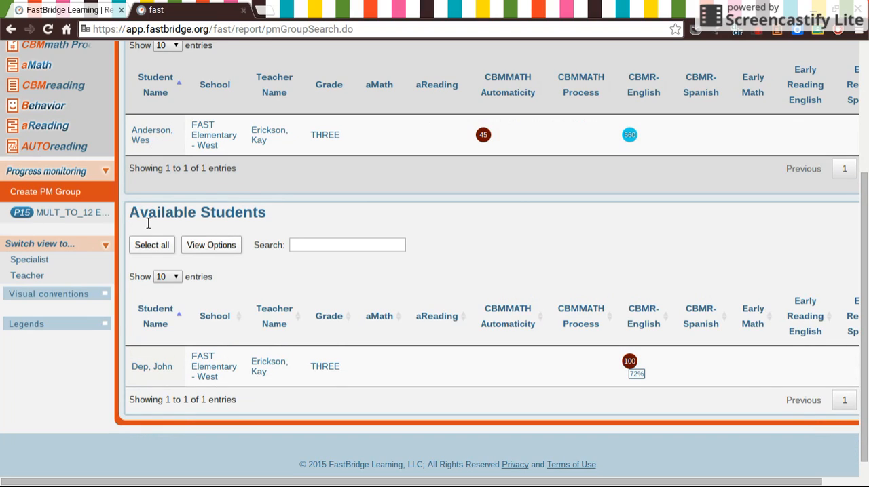
pyautogui.click(144, 369)
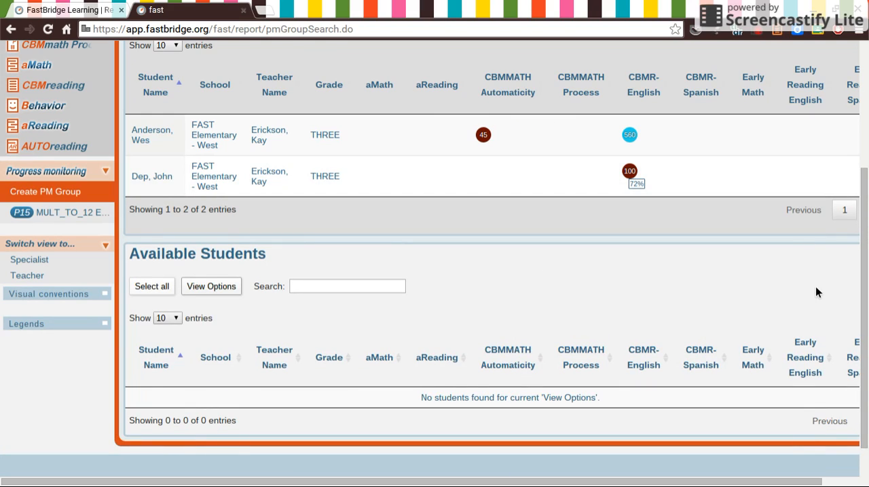
pyautogui.moveTo(865, 283); pyautogui.dragTo(866, 182)
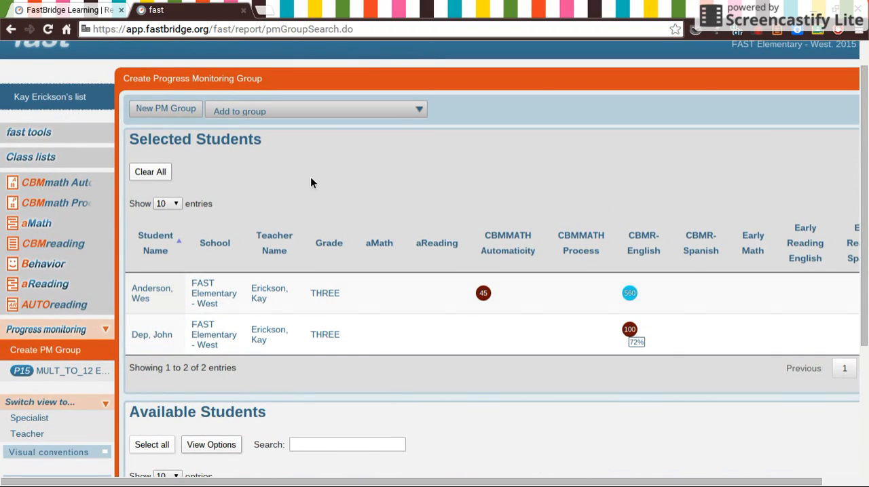
pyautogui.click(166, 110)
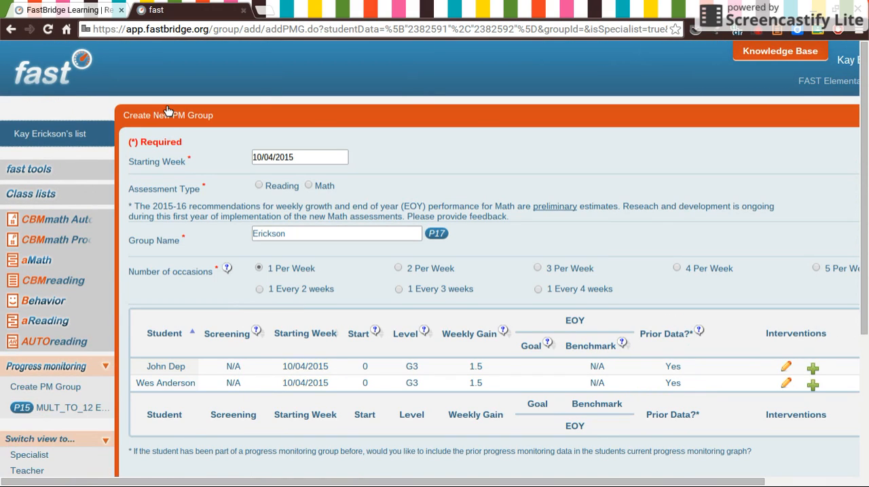
# Step: Set the group's starting week to 10/11/2015 and its assessment type to Reading
pyautogui.click(298, 157)
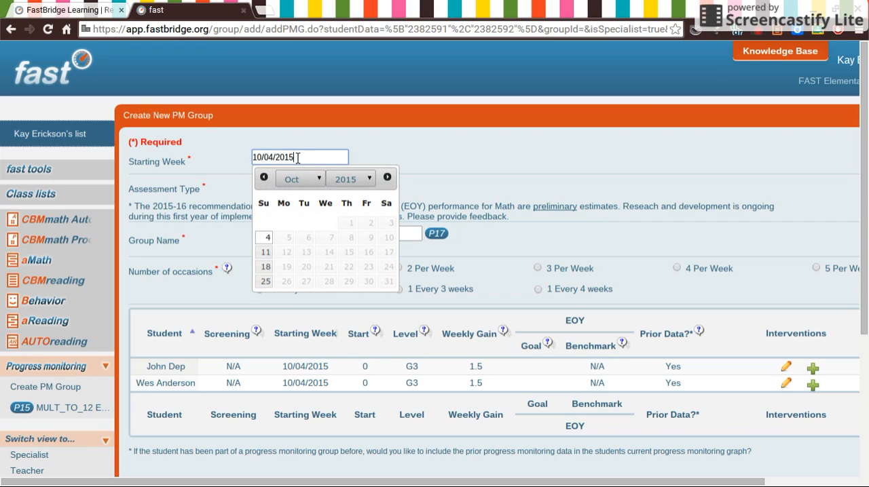
pyautogui.click(265, 253)
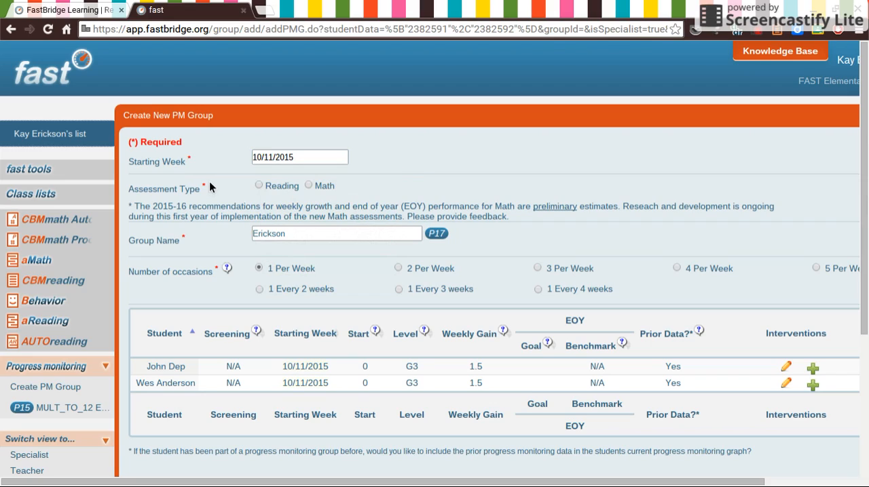
pyautogui.click(259, 186)
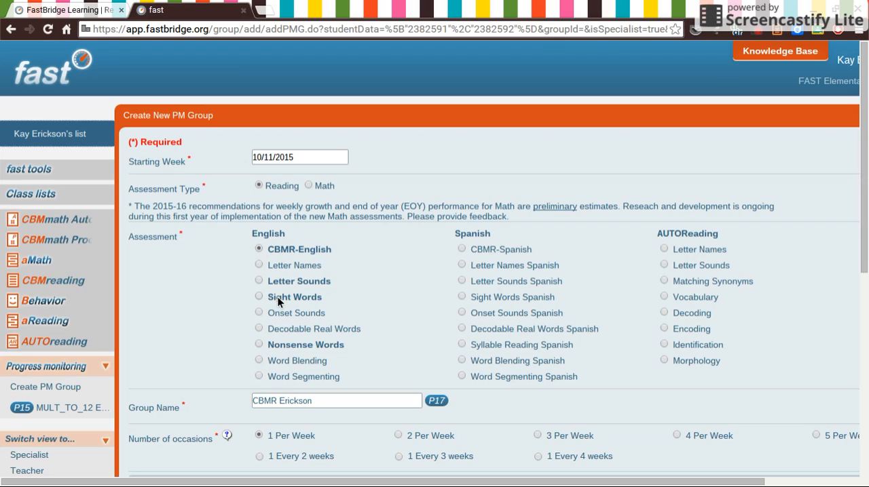
# Step: Append "- Tier 2" to the group name and set the number of occasions to 1 Every 2 weeks
pyautogui.click(316, 400)
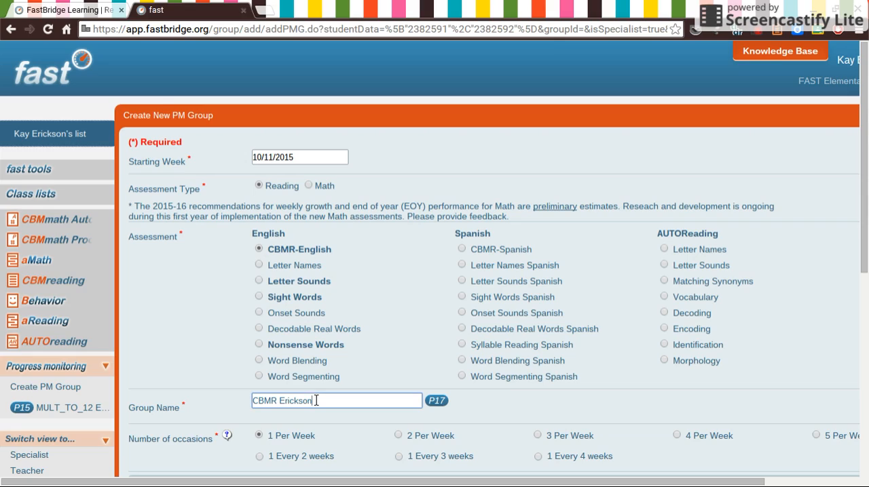
pyautogui.write('- Tier 2')
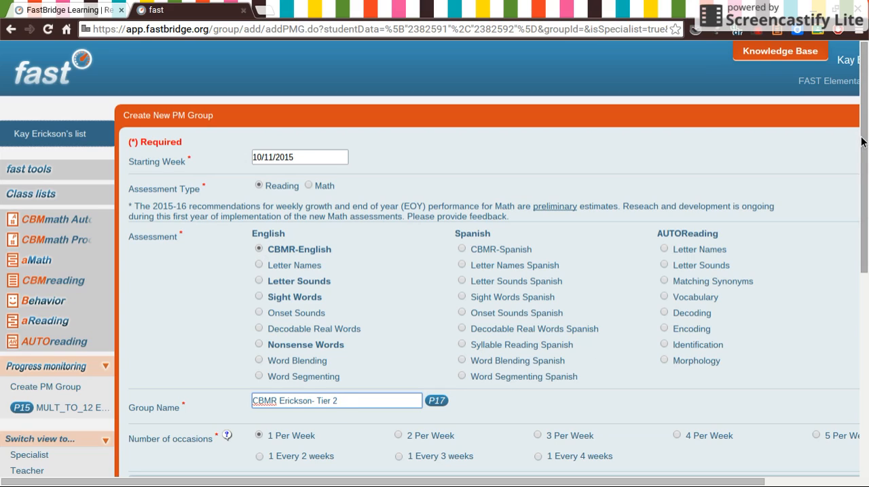
pyautogui.moveTo(860, 145); pyautogui.dragTo(862, 223)
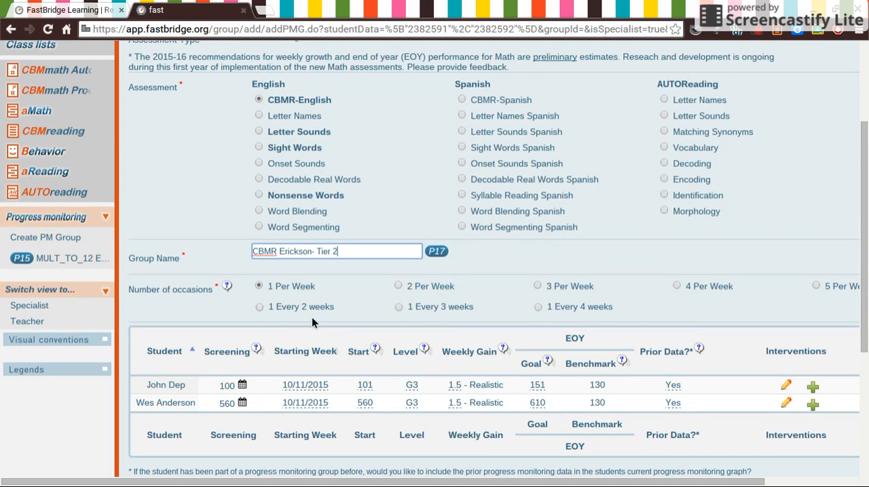
pyautogui.click(258, 307)
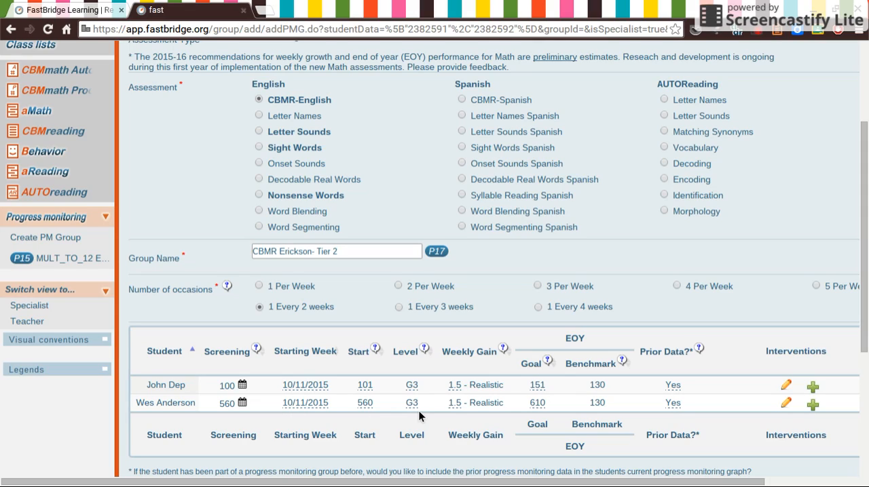
# Step: Start a new intervention for the first listed student, named Repeated Reading, with the Repeated Reading procedure
pyautogui.click(812, 387)
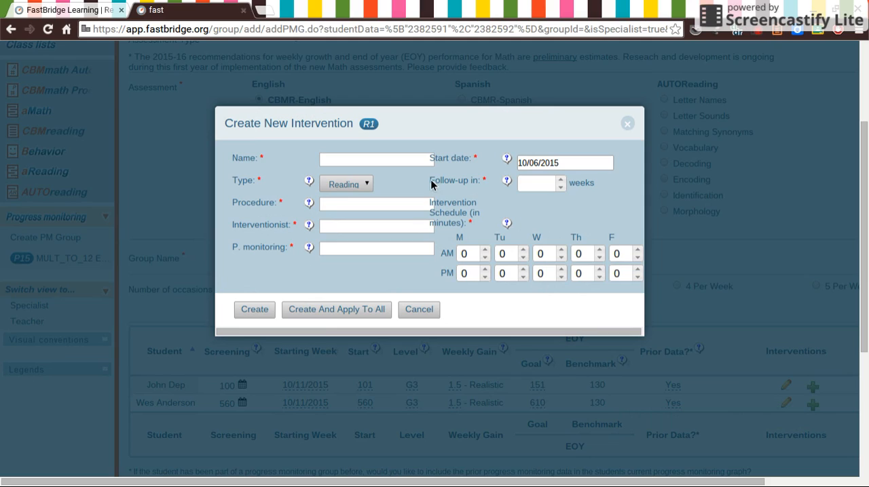
pyautogui.click(382, 160)
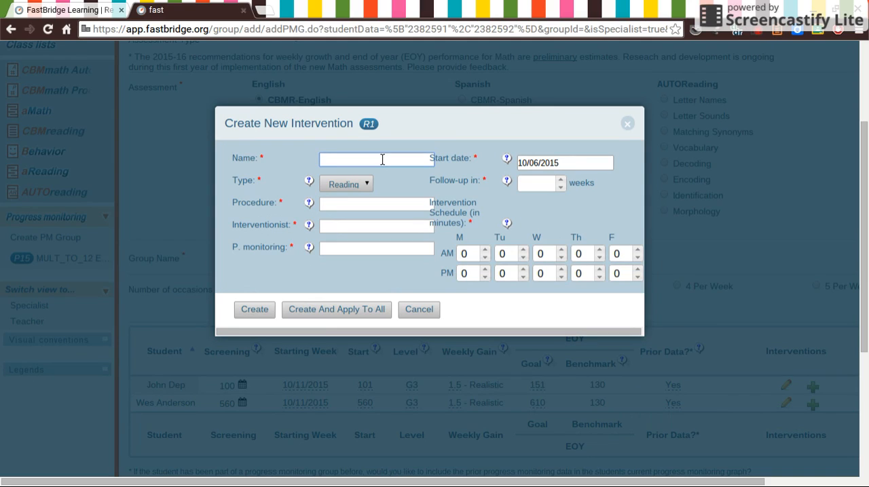
pyautogui.write('Repeated Reading')
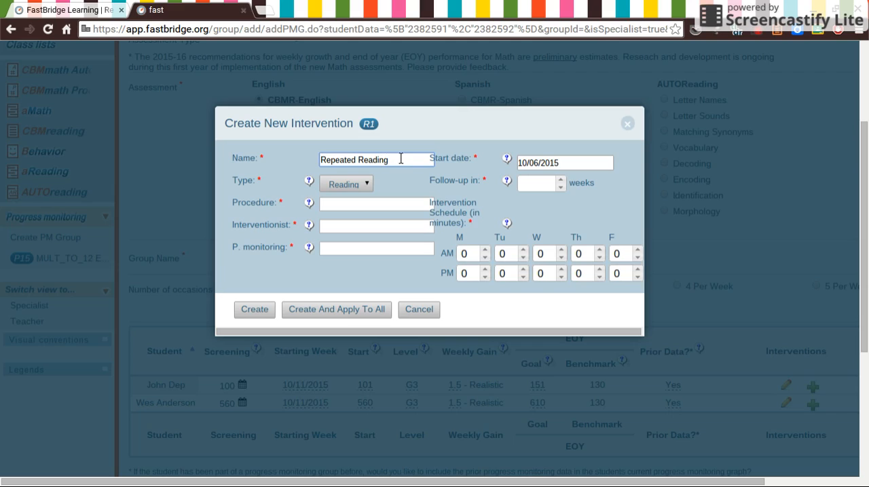
pyautogui.click(367, 204)
pyautogui.write('Re')
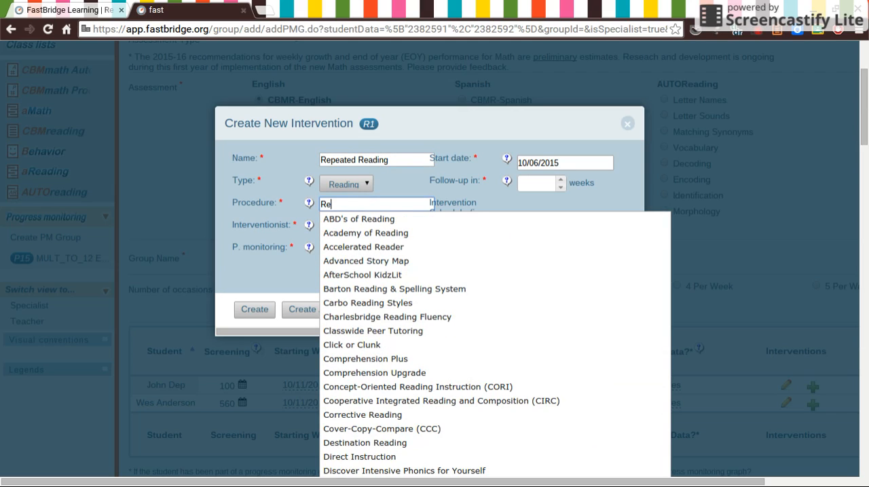
pyautogui.write('peated')
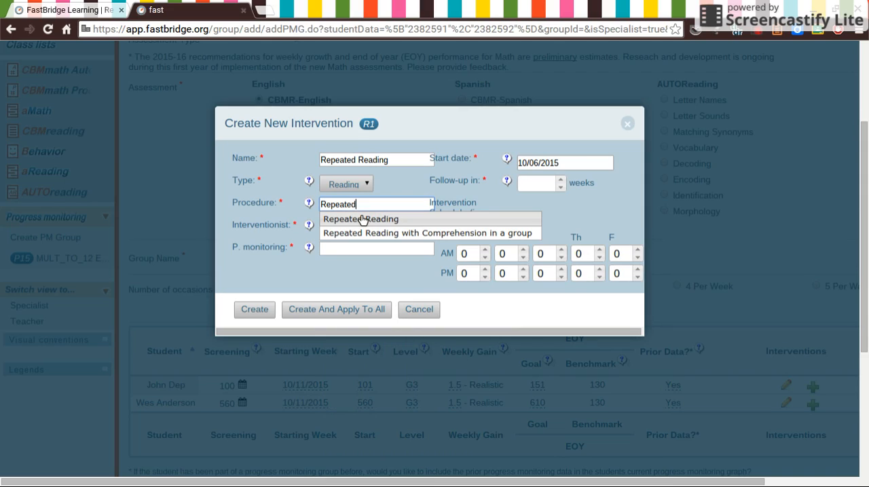
pyautogui.click(361, 219)
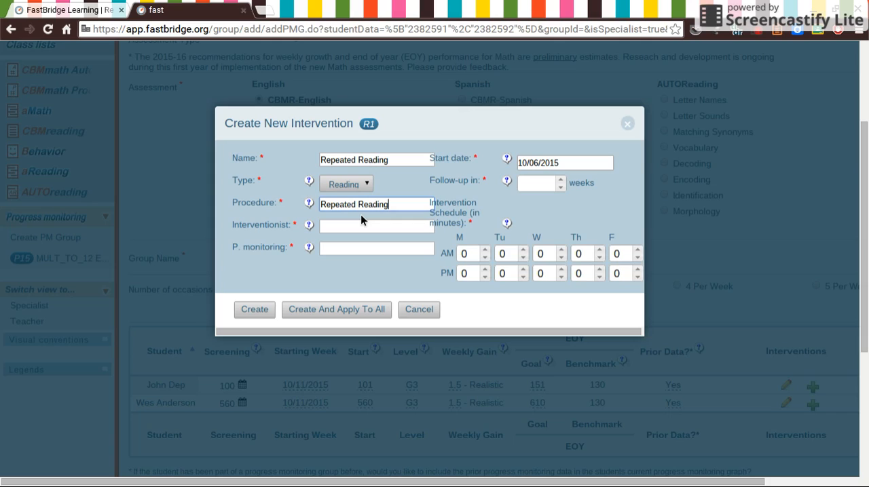
# Step: Assign the current class teacher as both the interventionist and the progress monitoring person
pyautogui.click(358, 226)
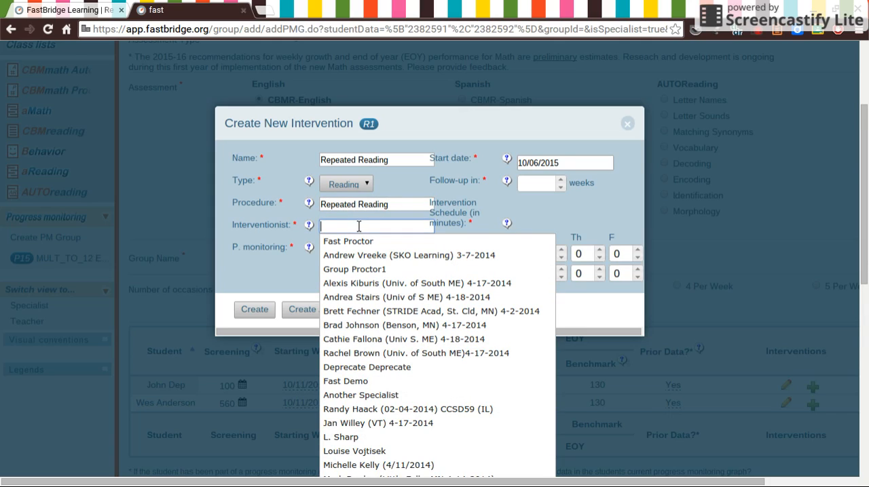
pyautogui.write('K')
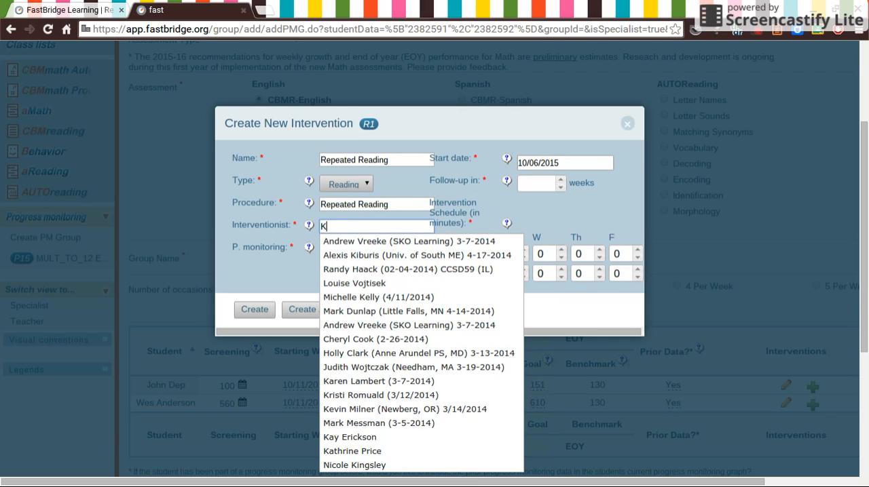
pyautogui.click(351, 437)
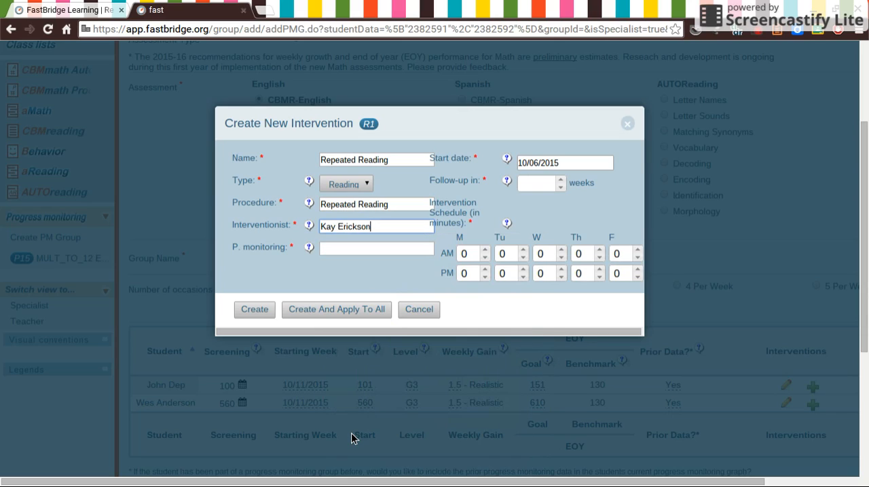
pyautogui.click(326, 247)
pyautogui.write('Kay')
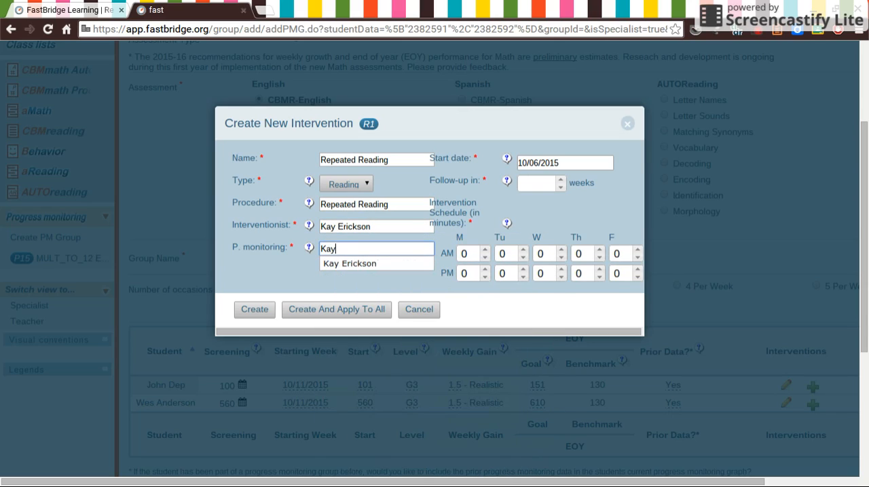
pyautogui.click(332, 265)
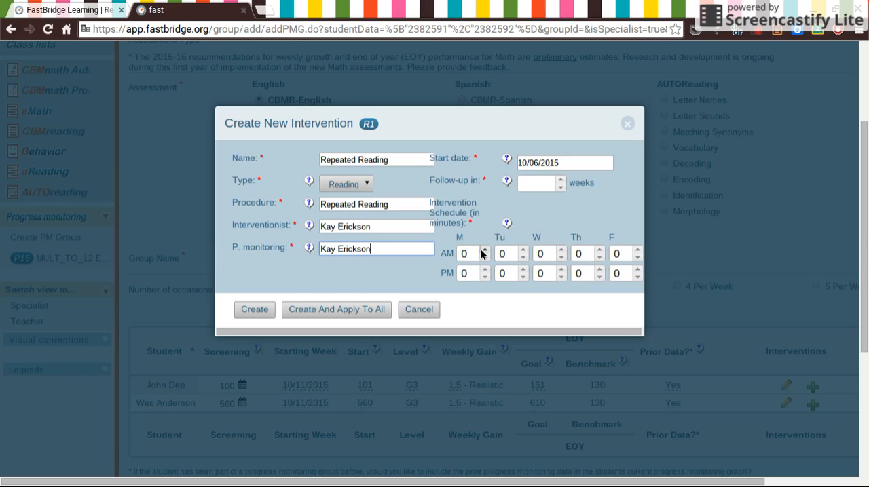
# Step: Schedule the intervention for 20 minutes in the AM on Monday, Tuesday, Wednesday and Thursday
pyautogui.click(470, 253)
pyautogui.press('BackSpace')
pyautogui.write('20')
pyautogui.click(504, 253)
pyautogui.press('BackSpace')
pyautogui.write('20')
pyautogui.click(544, 253)
pyautogui.press('BackSpace')
pyautogui.write('20')
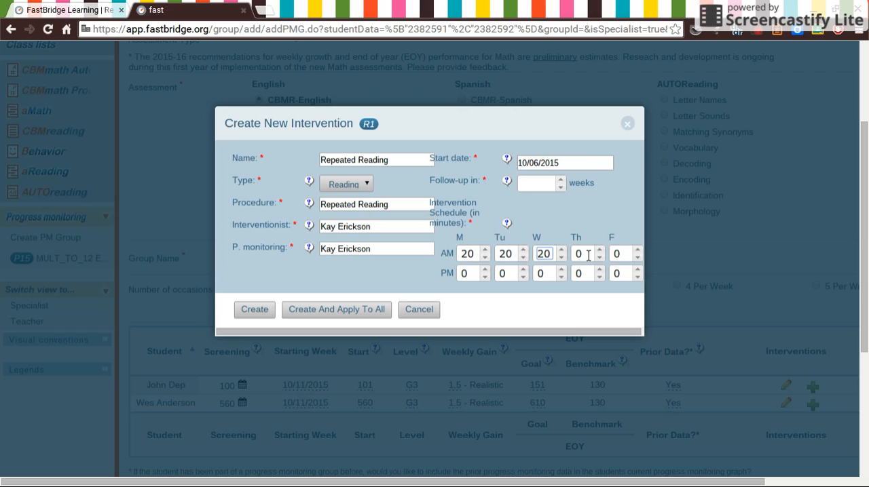
pyautogui.click(587, 255)
pyautogui.press('BackSpace')
pyautogui.write('20')
# Step: Set the follow-up to 6 weeks, then create the intervention and apply it to all students in the group
pyautogui.click(547, 180)
pyautogui.write('6')
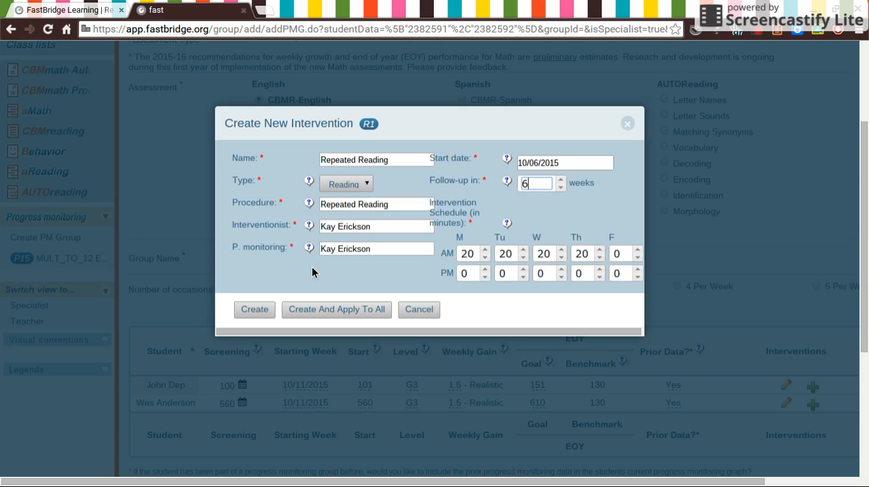
pyautogui.click(321, 311)
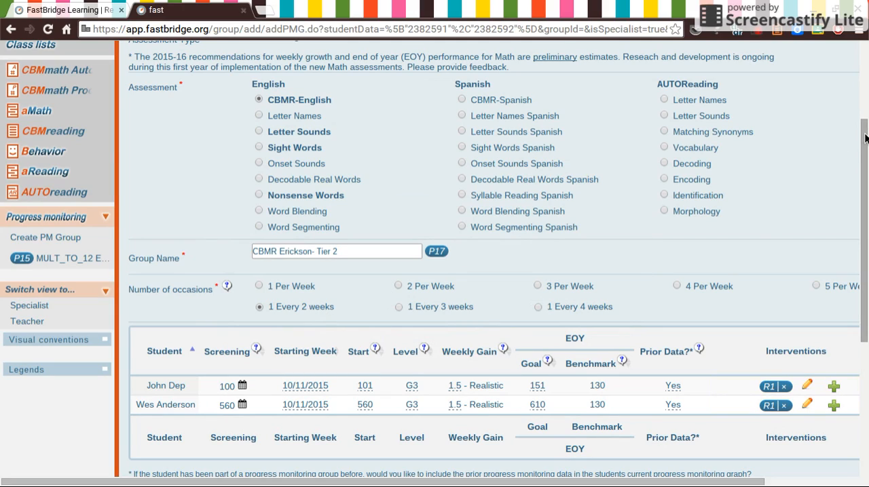
pyautogui.moveTo(865, 141); pyautogui.dragTo(866, 238)
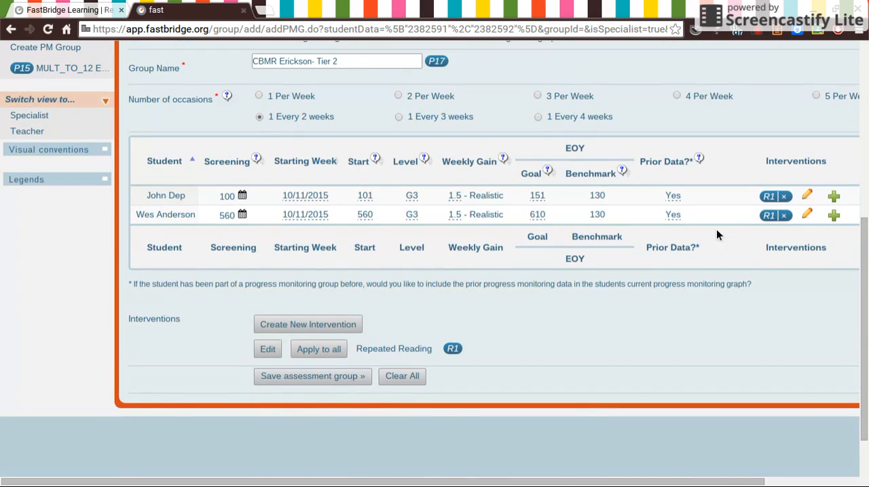